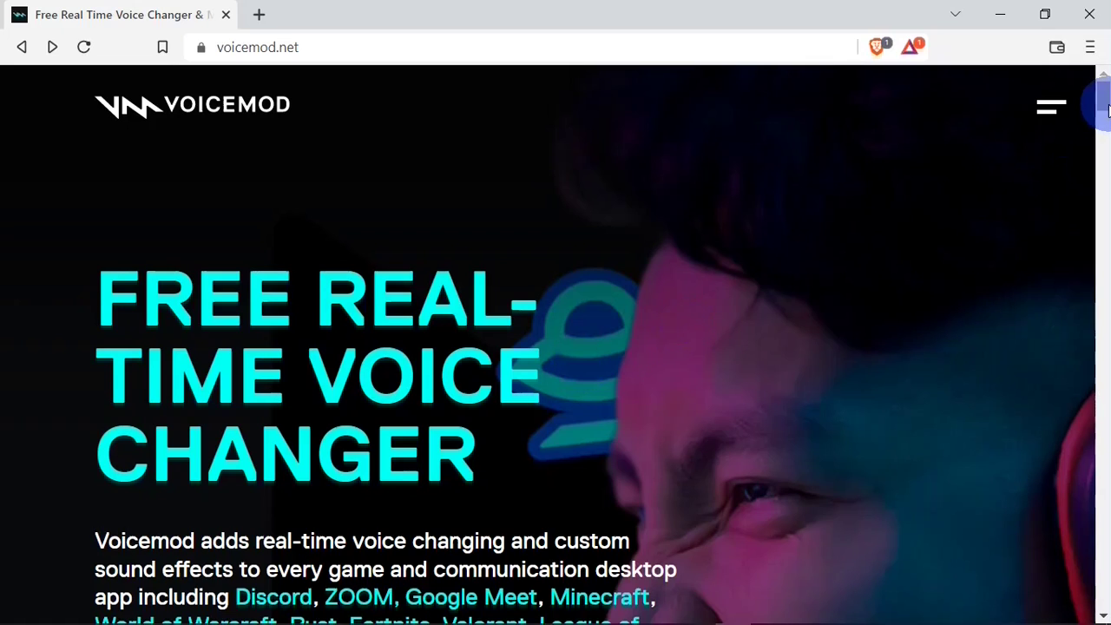
# Step: Look over the free download section on the Voicemod website
pyautogui.moveTo(1104, 102); pyautogui.dragTo(1106, 121)
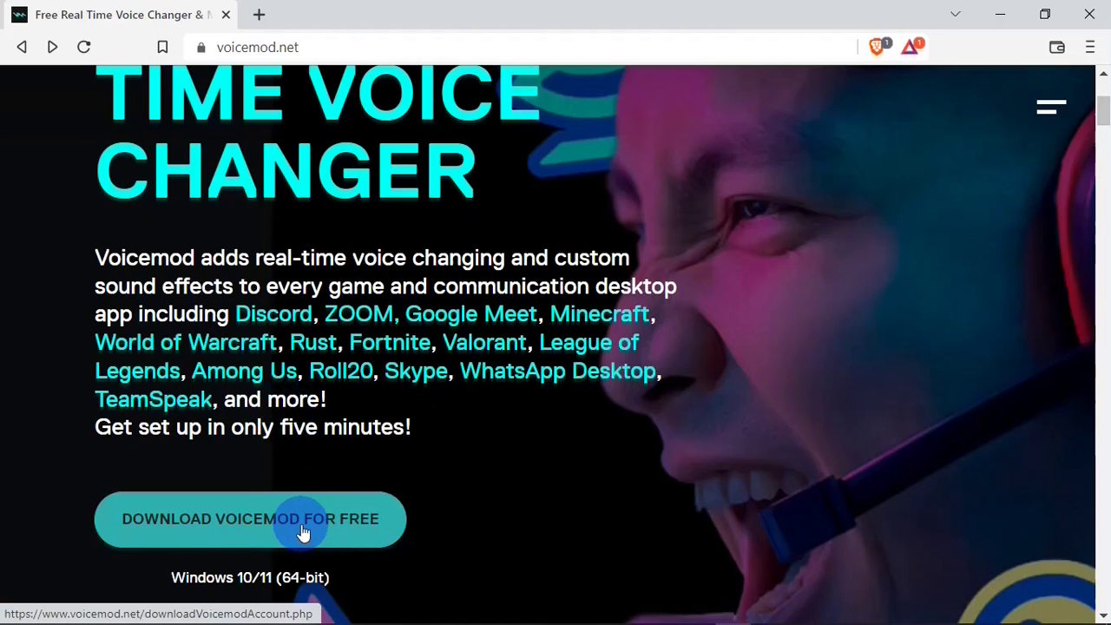
pyautogui.scroll(-2, 303, 532)
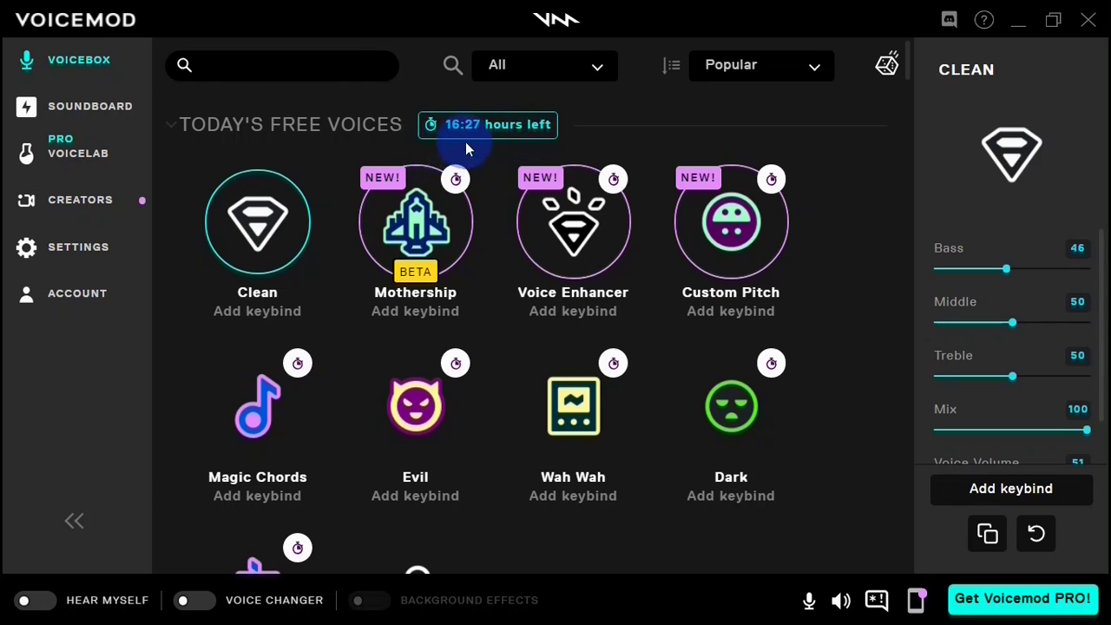
# Step: View the Voicemod PRO plans, close the offer and return to today's free voices
pyautogui.click(901, 42)
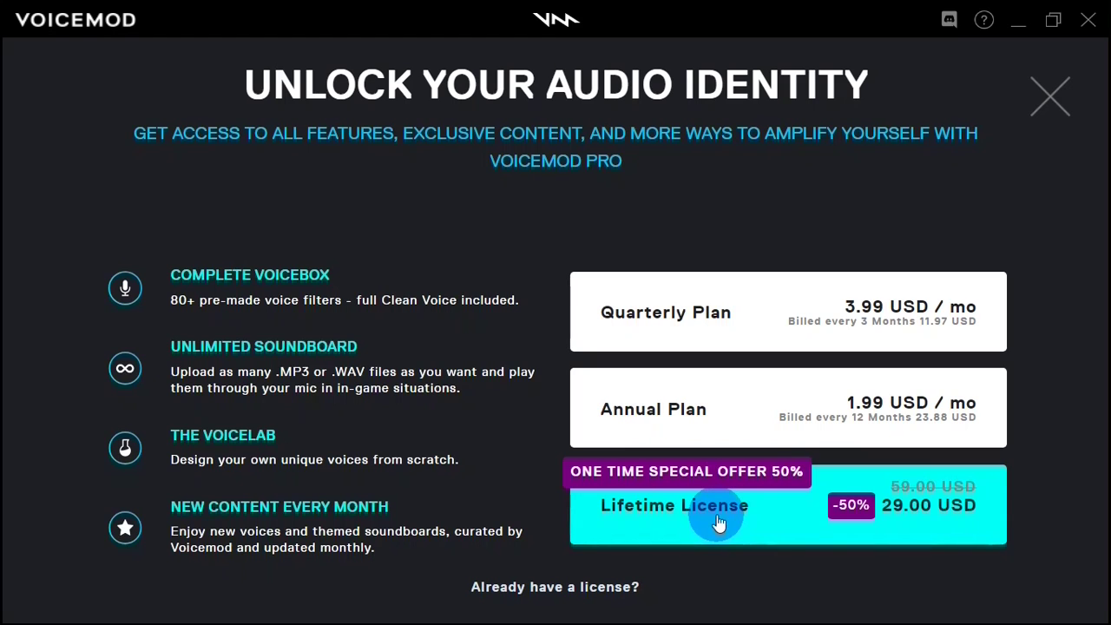
pyautogui.click(1048, 108)
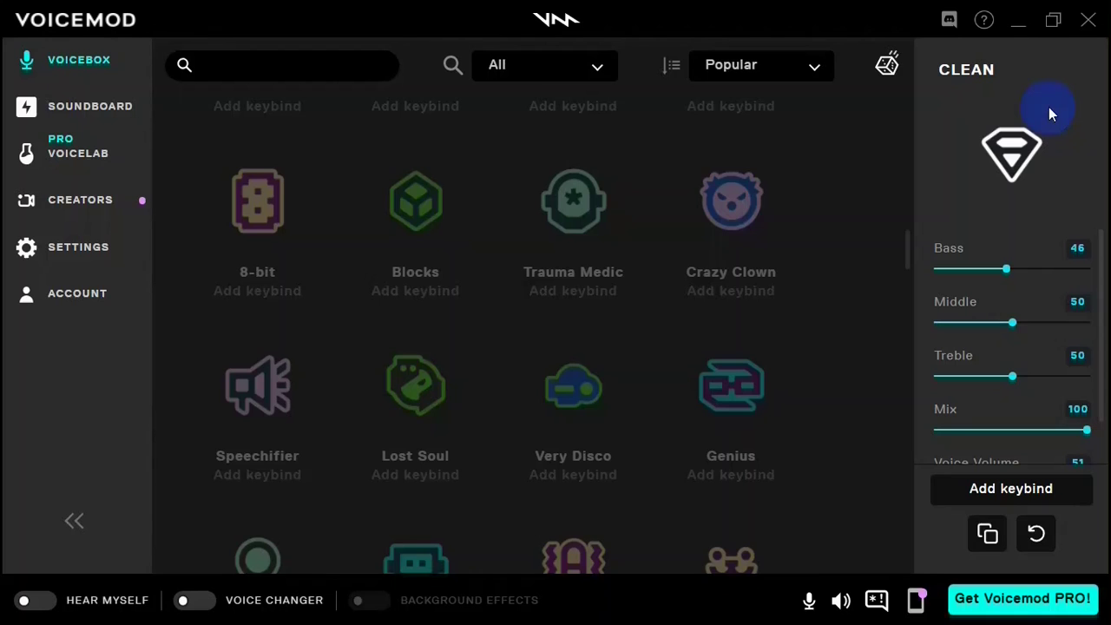
pyautogui.moveTo(904, 246); pyautogui.dragTo(898, 55)
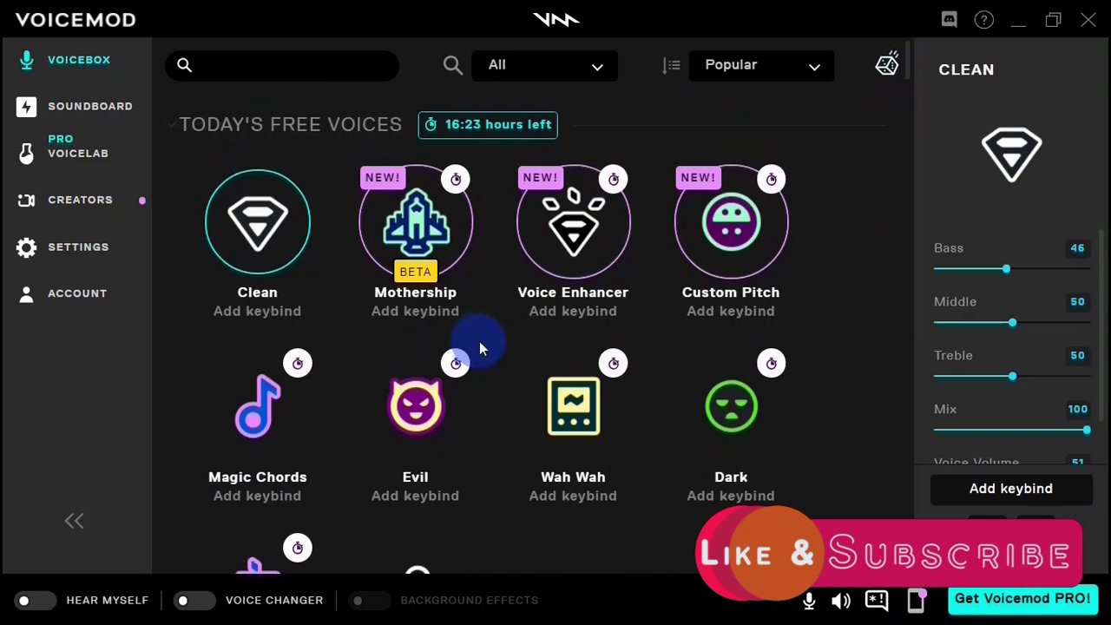
# Step: Select Microphone (USB PnP Sound Device) as the input in the audio settings and check the output device
pyautogui.click(95, 250)
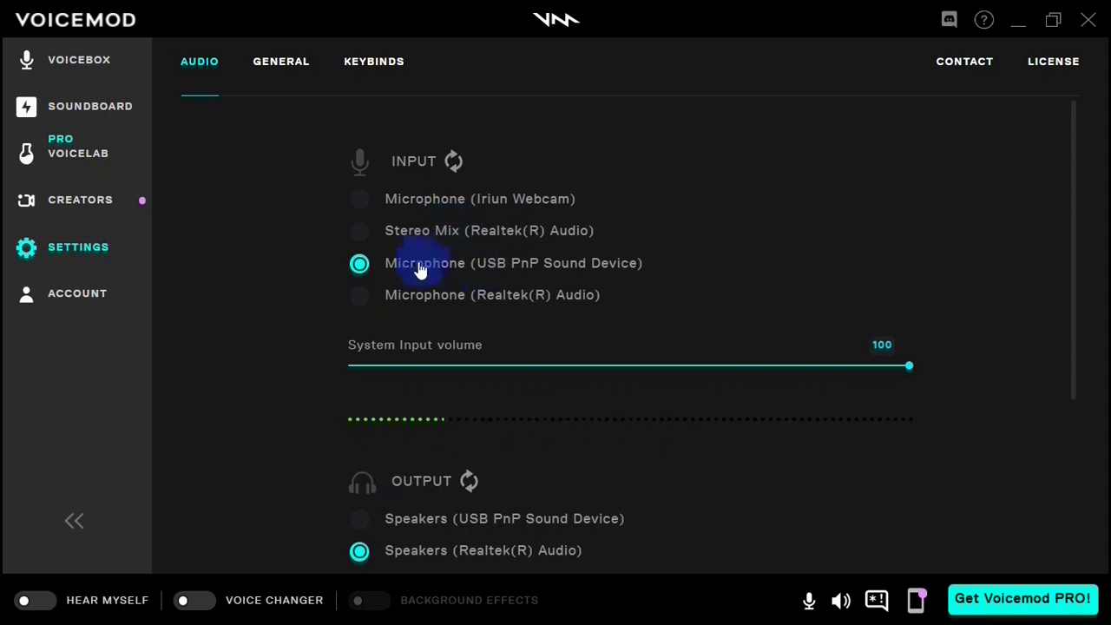
pyautogui.click(363, 266)
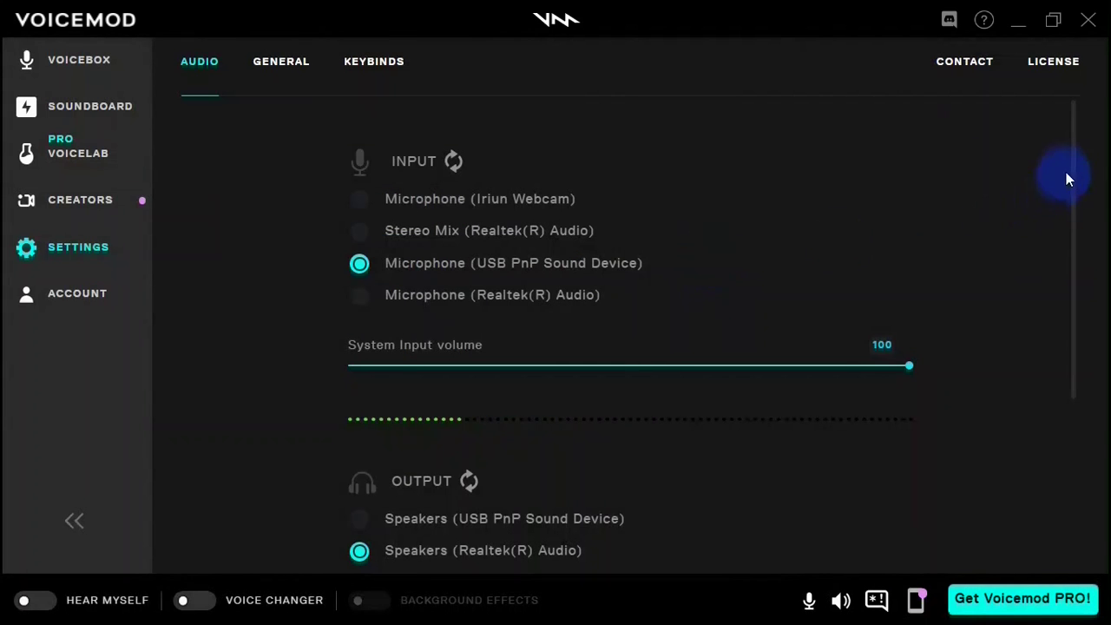
pyautogui.moveTo(1069, 167); pyautogui.dragTo(1065, 304)
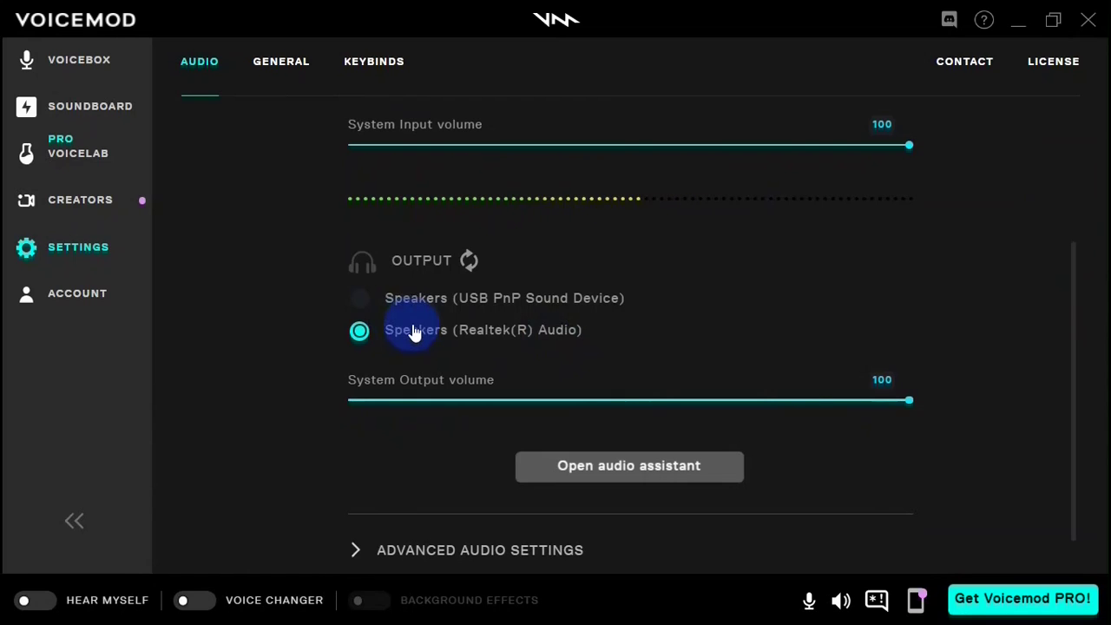
# Step: Return to the Voicebox and turn on both the voice changer and Hear Myself
pyautogui.click(92, 73)
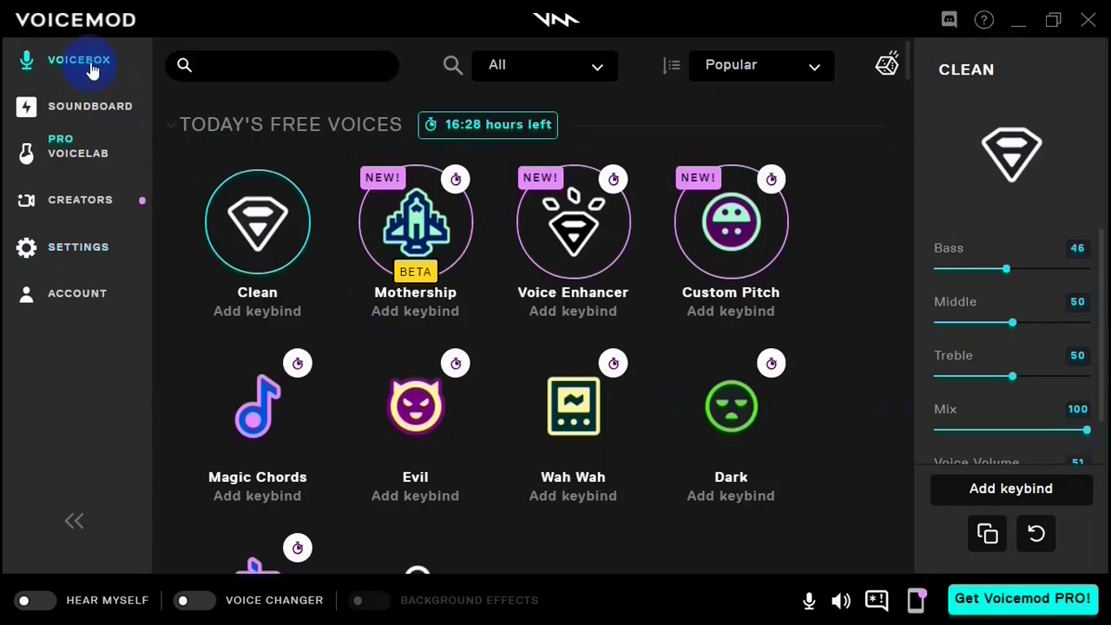
pyautogui.click(196, 601)
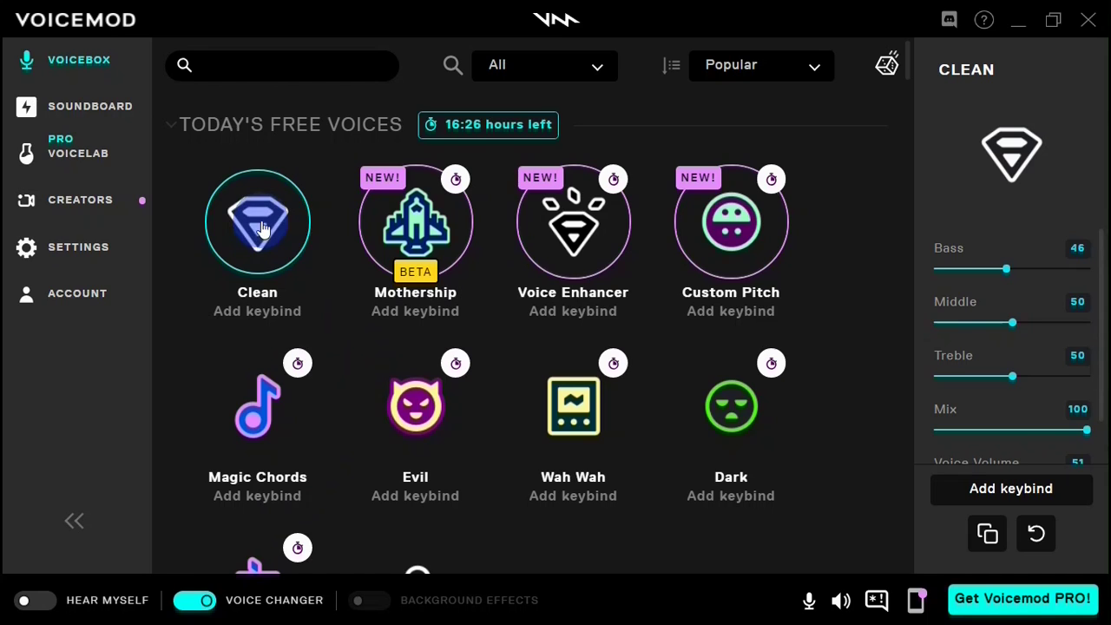
pyautogui.click(35, 600)
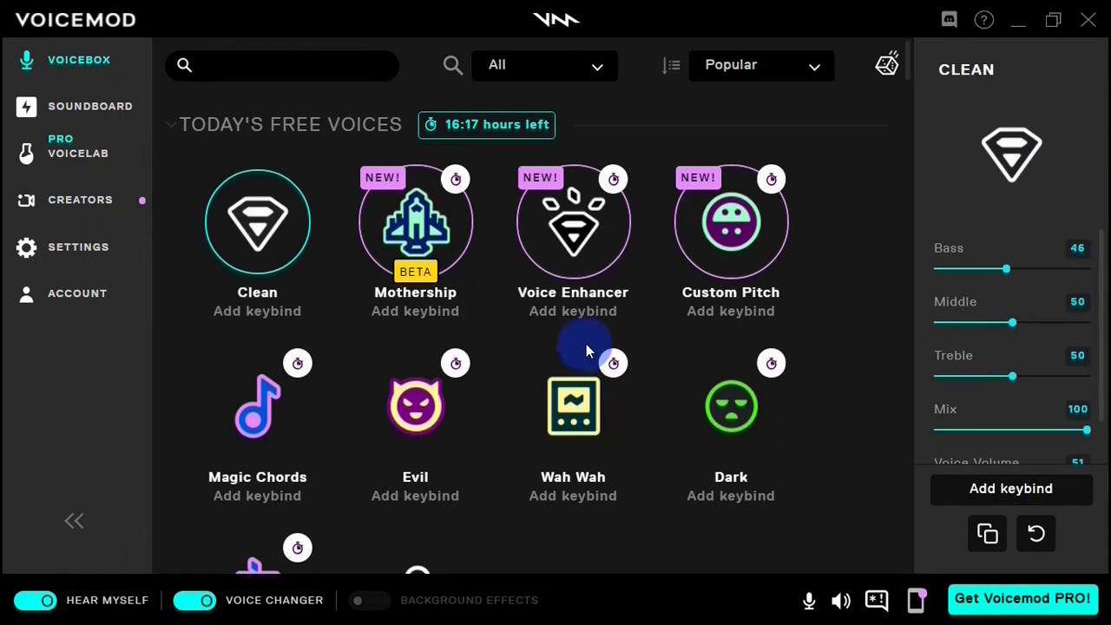
# Step: Try out the Voice Enhancer, Custom Pitch, Magic Chords, Evil, Wah Wah, Dark and Birthday voices in turn
pyautogui.click(593, 299)
pyautogui.click(580, 250)
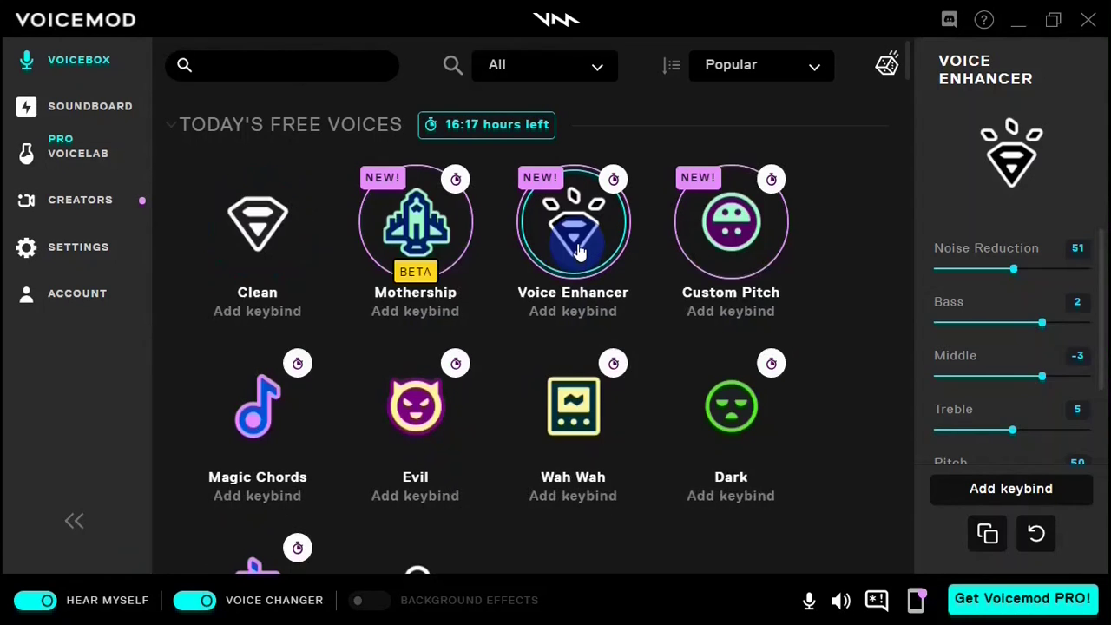
pyautogui.click(727, 250)
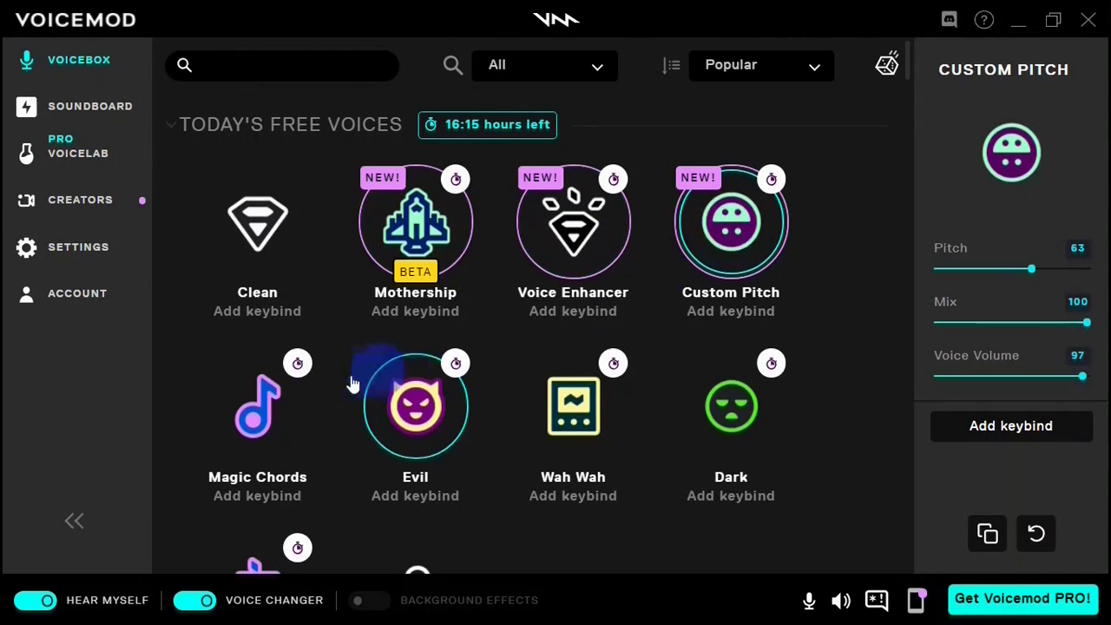
pyautogui.click(259, 408)
pyautogui.scroll(-2, 263, 413)
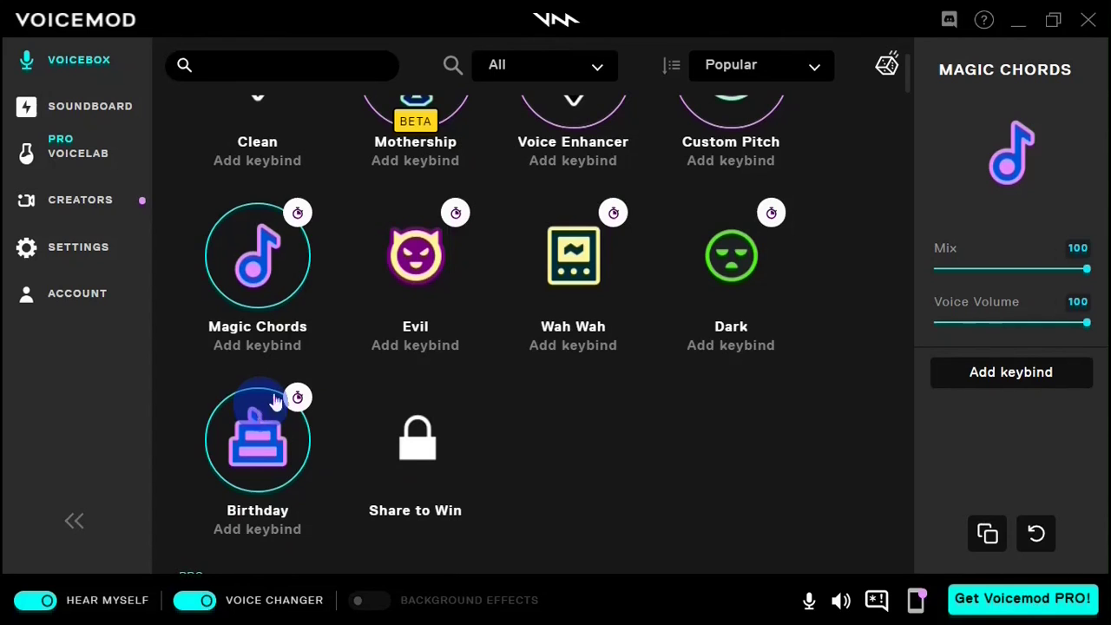
pyautogui.click(411, 280)
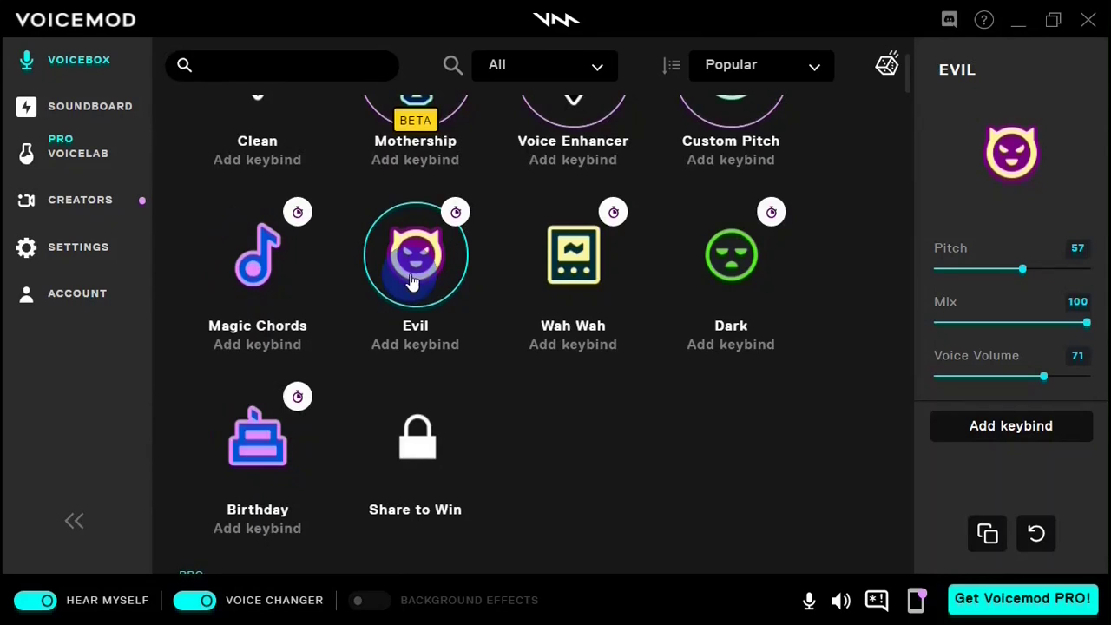
pyautogui.click(527, 280)
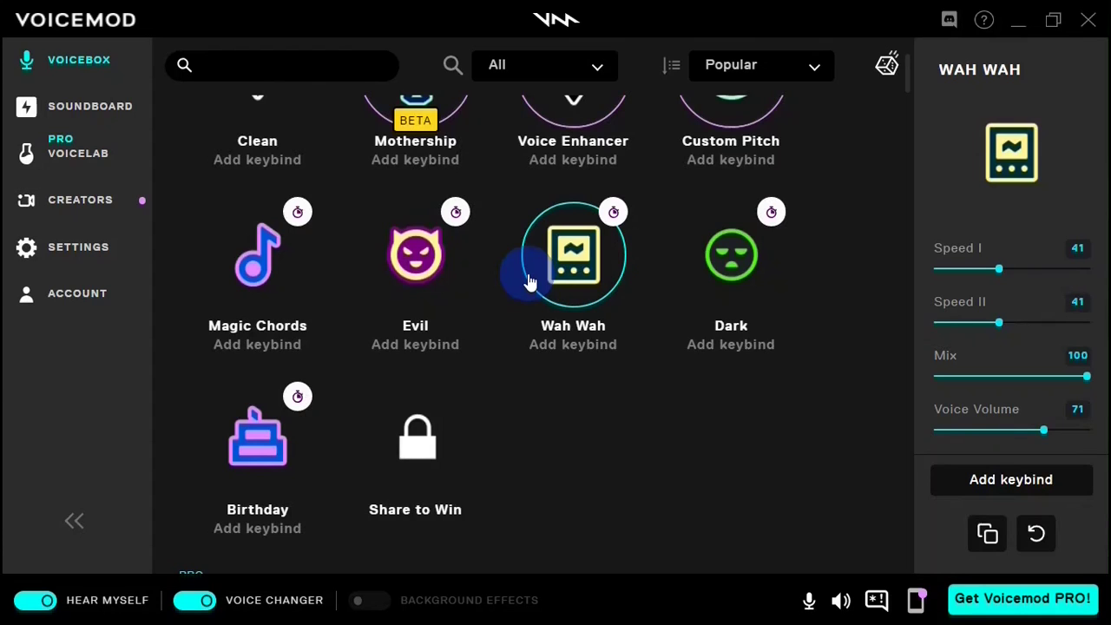
pyautogui.click(737, 269)
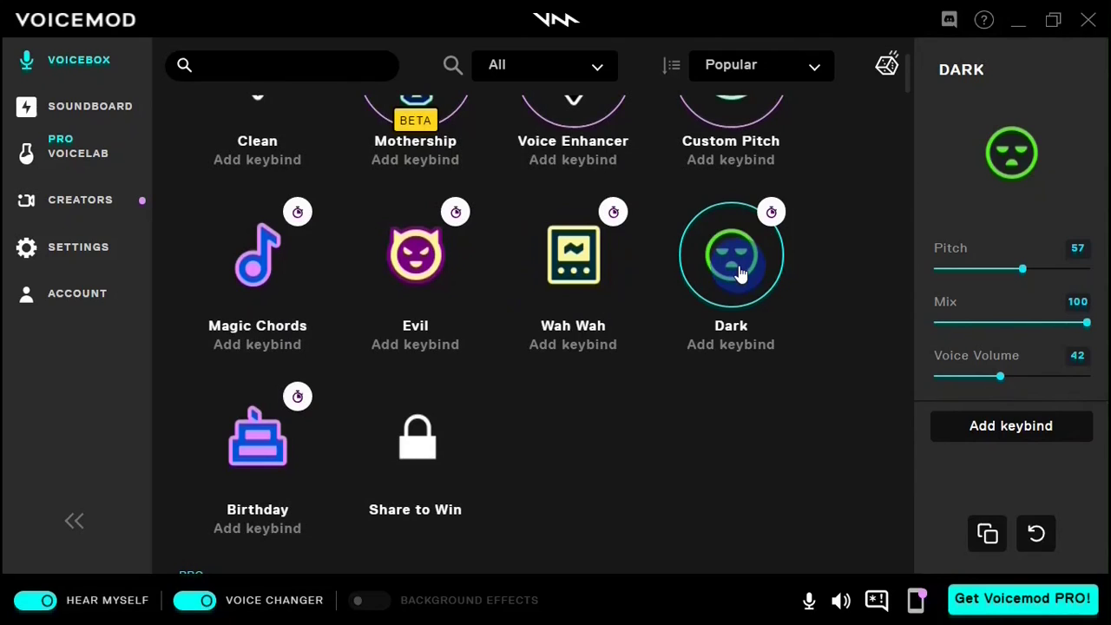
pyautogui.click(239, 456)
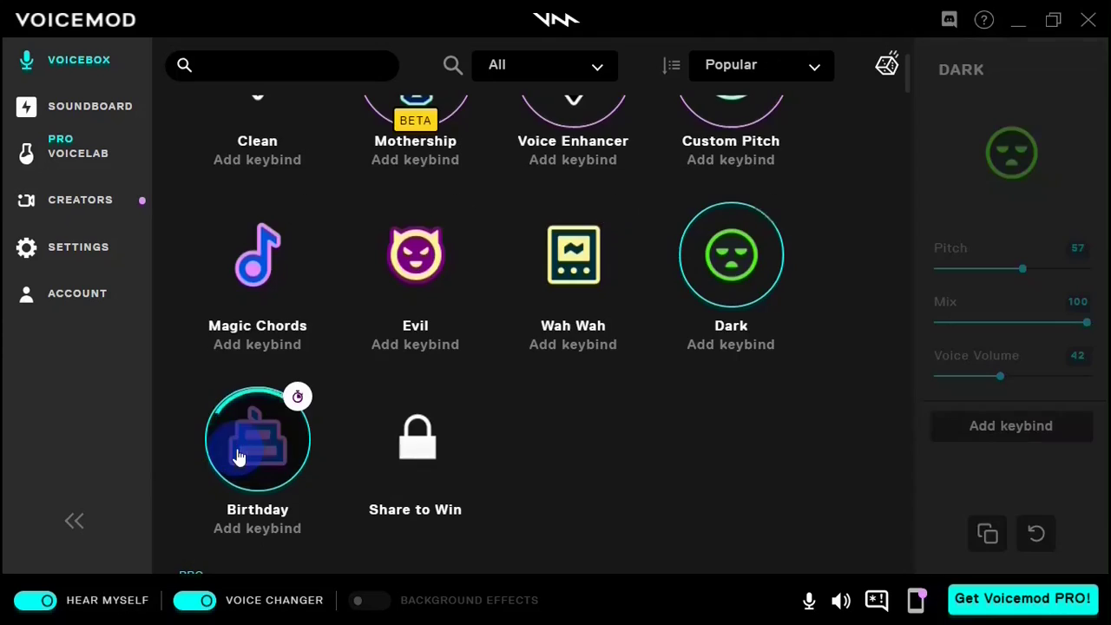
pyautogui.scroll(-2, 237, 449)
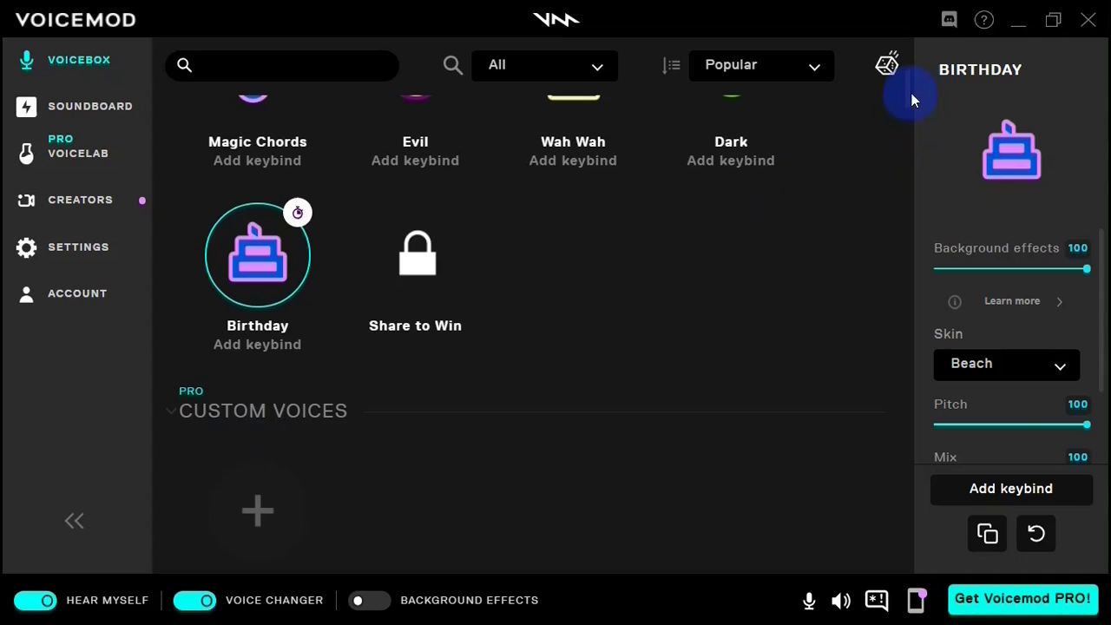
# Step: Switch back to the Clean voice and turn off Hear Myself
pyautogui.moveTo(911, 93); pyautogui.dragTo(911, 58)
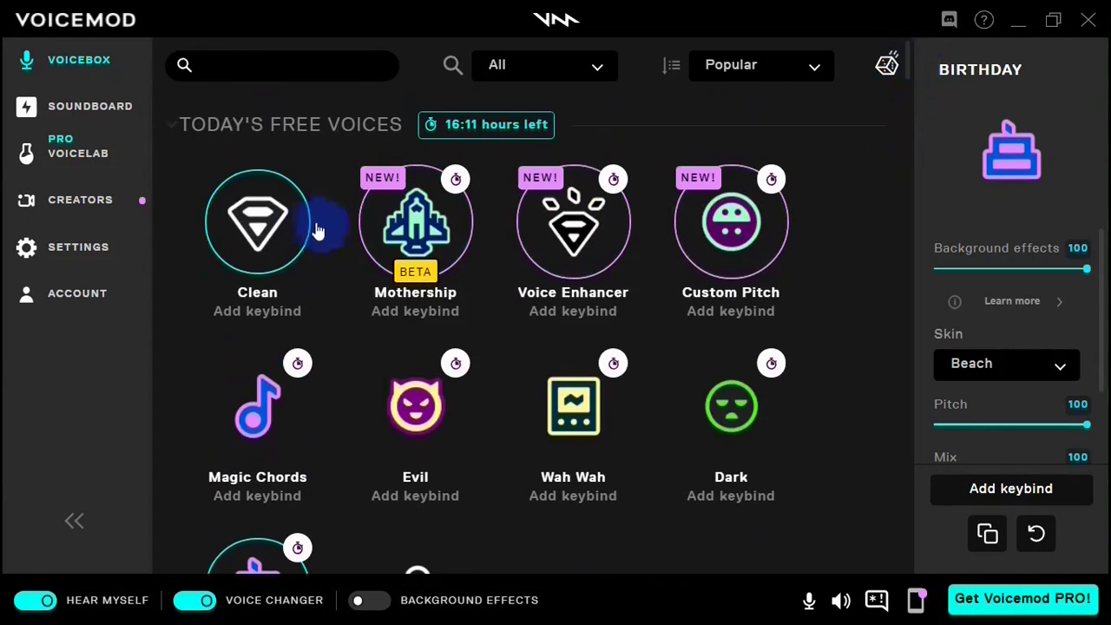
pyautogui.click(277, 220)
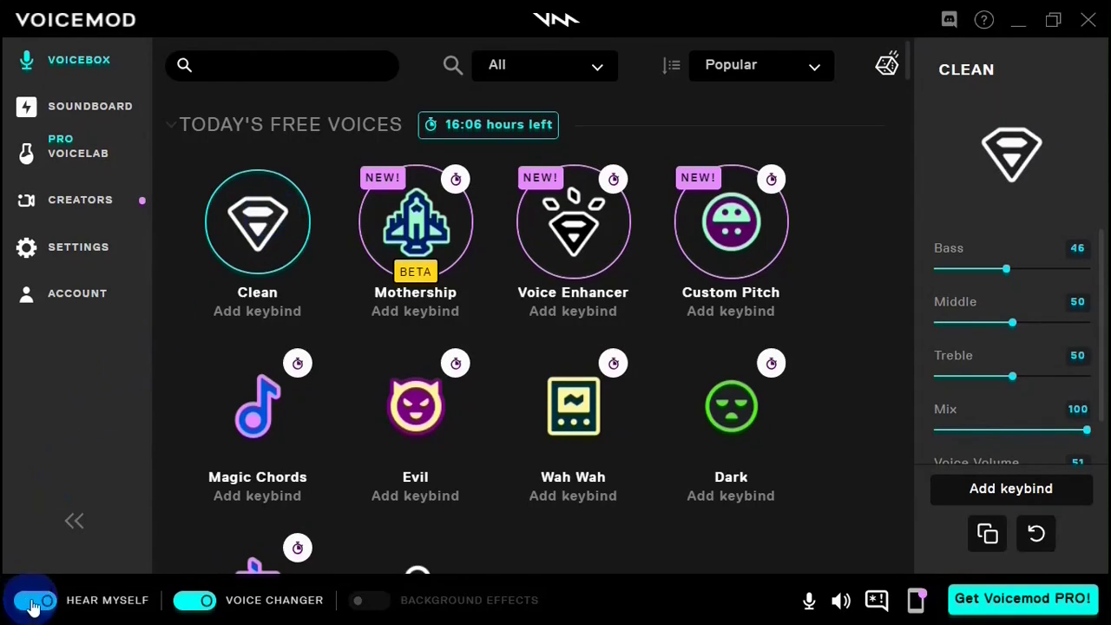
pyautogui.click(33, 604)
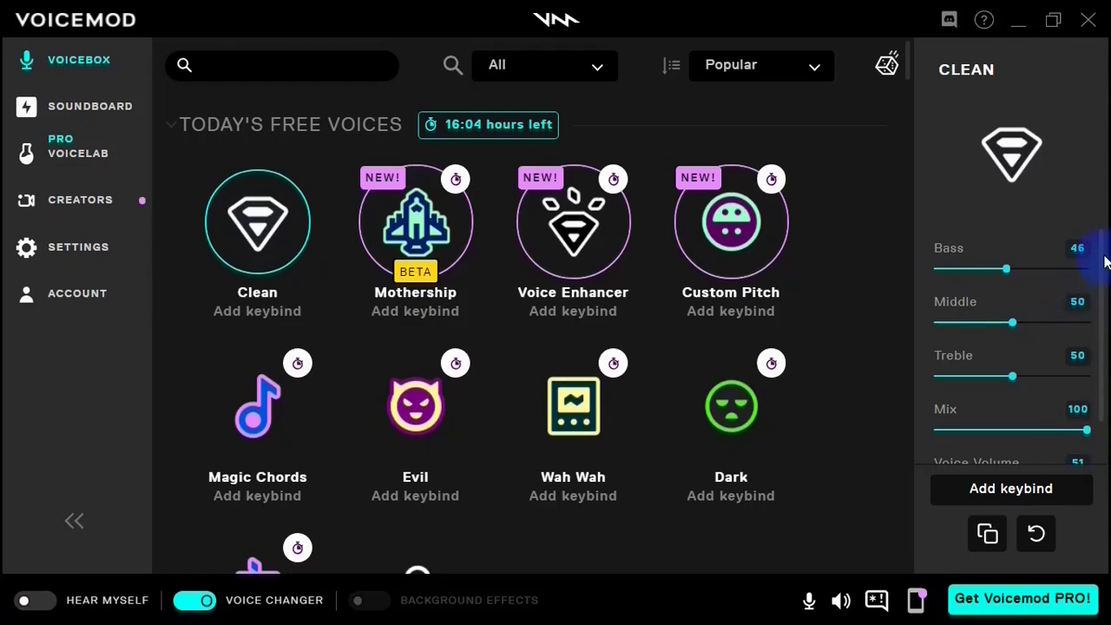
# Step: Review the Clean voice's Bass, Middle, Treble, Mix and Voice Volume sliders
pyautogui.scroll(-1, 1097, 253)
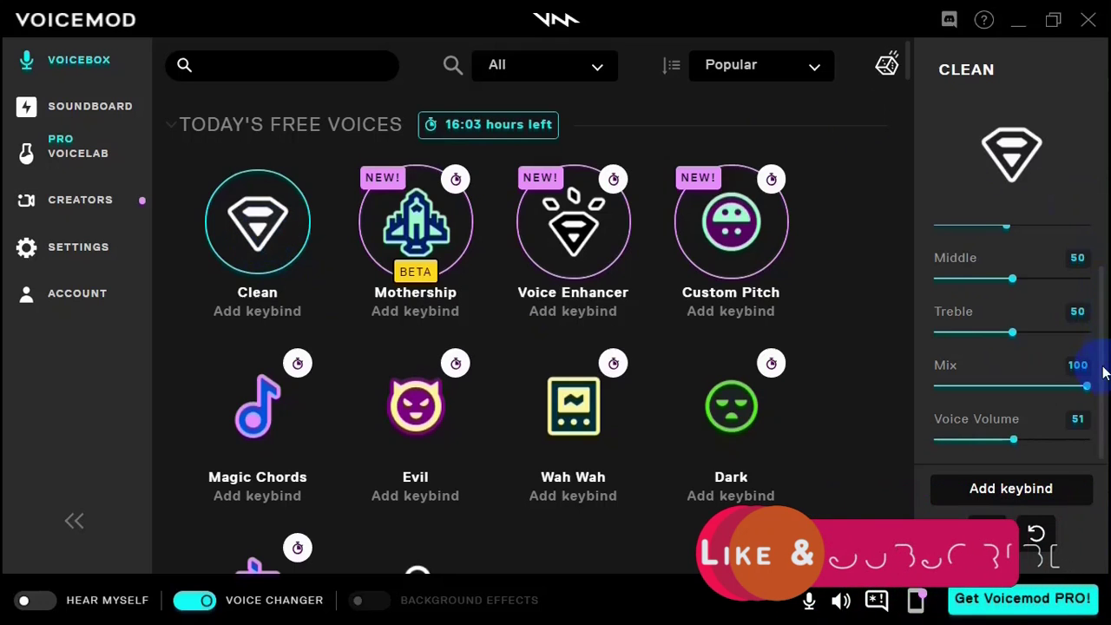
pyautogui.scroll(1, 1100, 339)
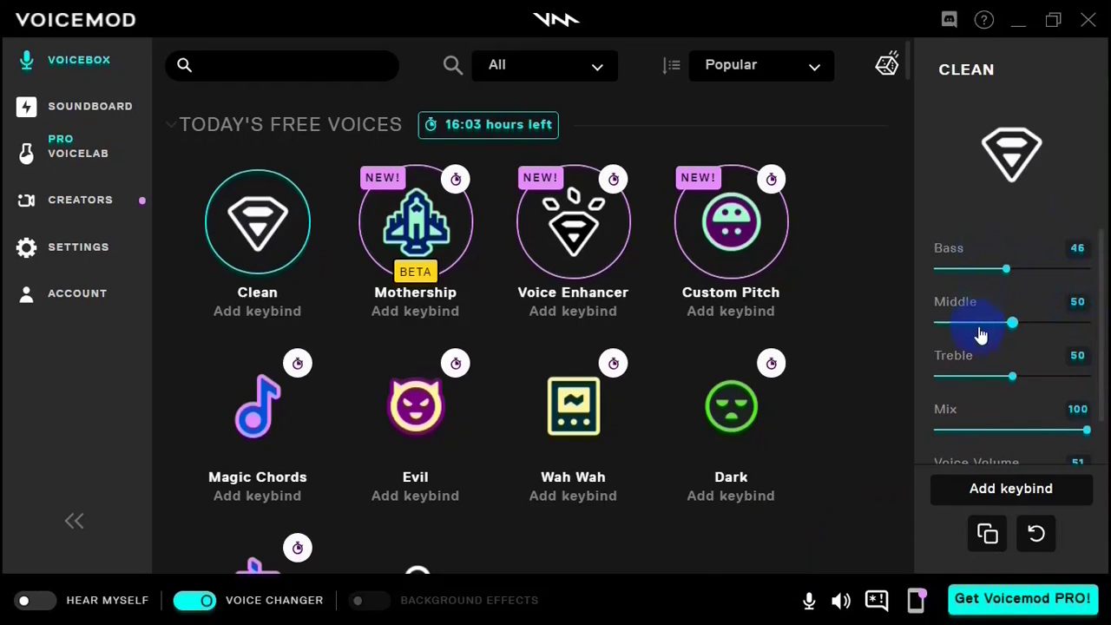
pyautogui.scroll(-1, 954, 399)
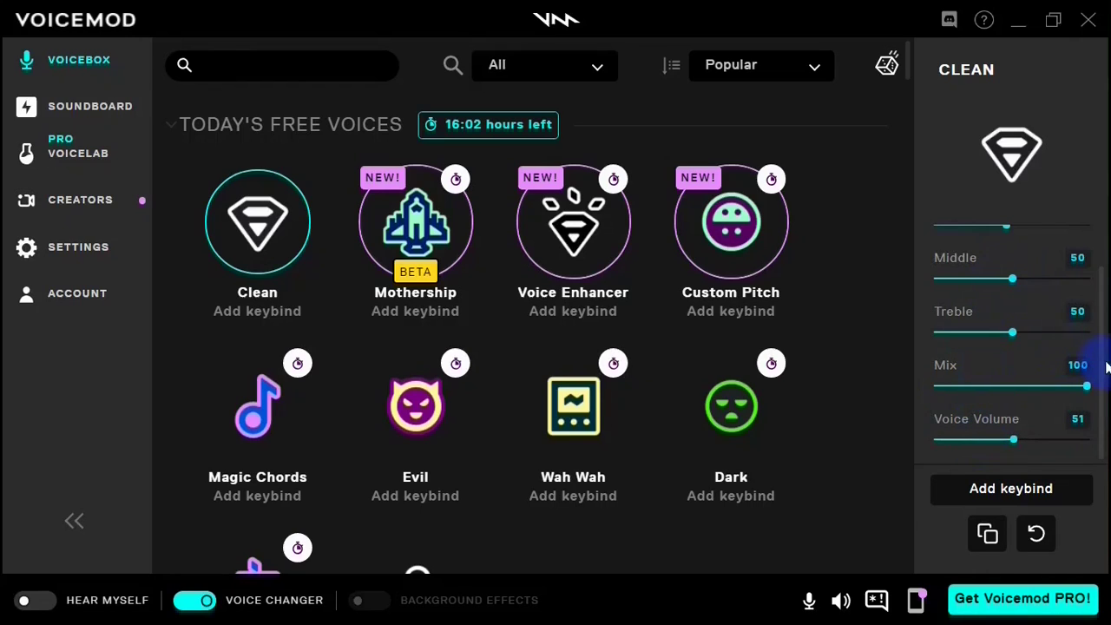
pyautogui.scroll(1, 1103, 369)
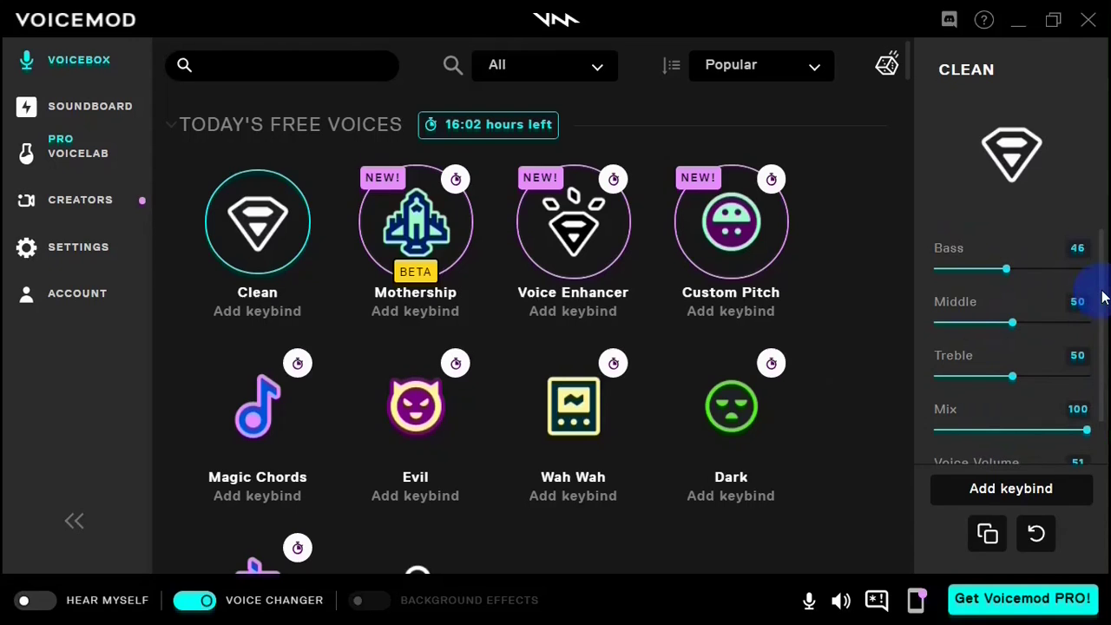
# Step: Switch to Audacity and set the recording device to the Voicemod virtual microphone
pyautogui.click(612, 399)
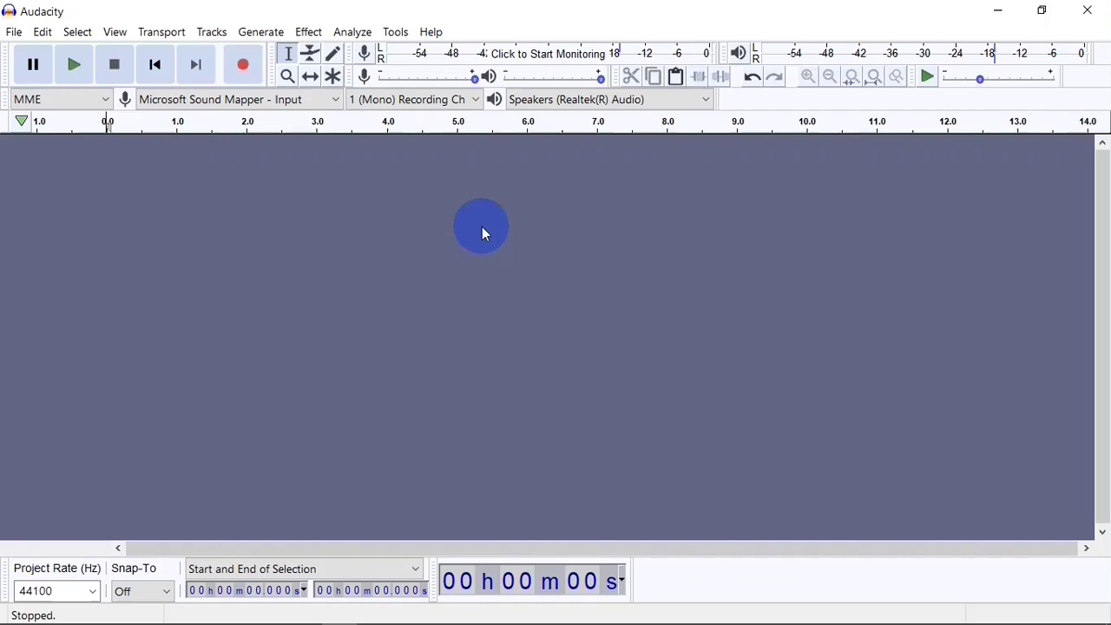
pyautogui.click(295, 100)
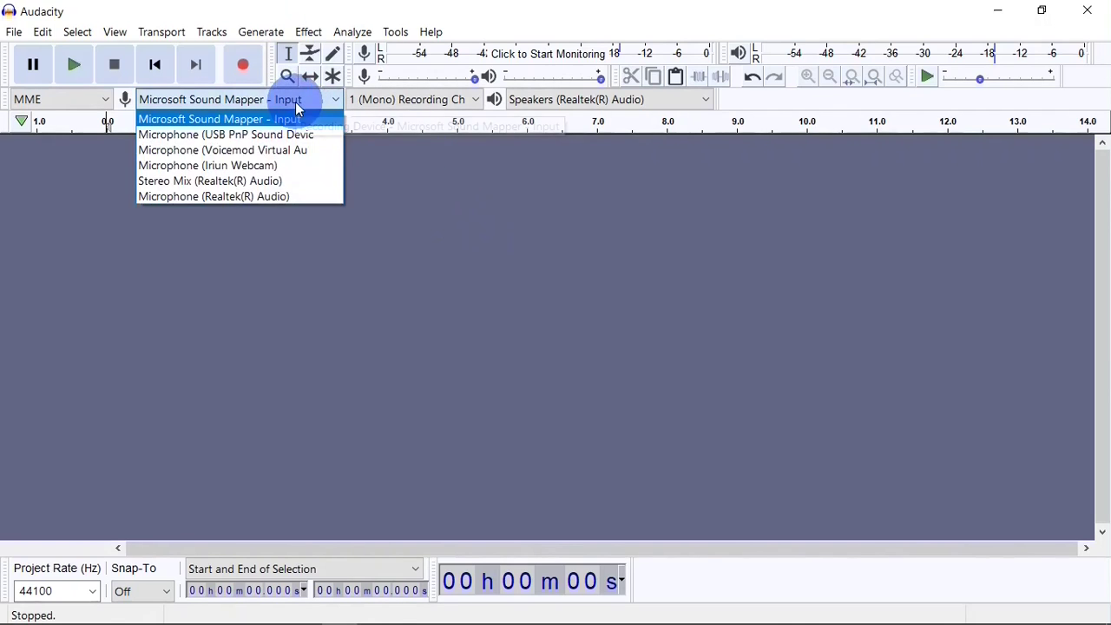
pyautogui.click(295, 151)
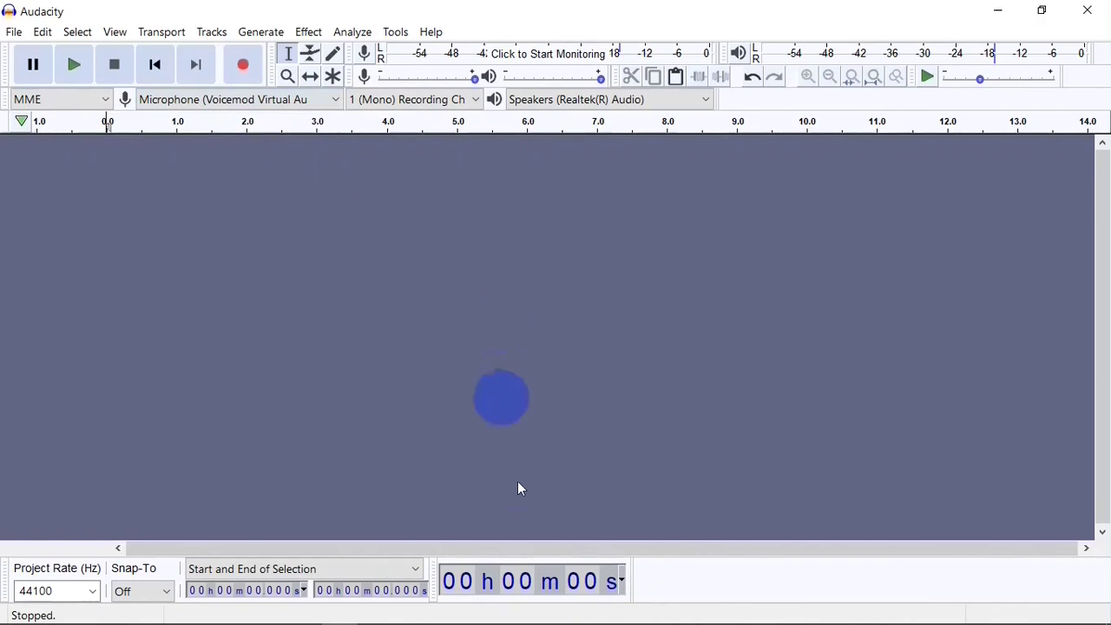
# Step: Switch to Voicemod, select the Magic Chords voice and return to Audacity
pyautogui.click(696, 610)
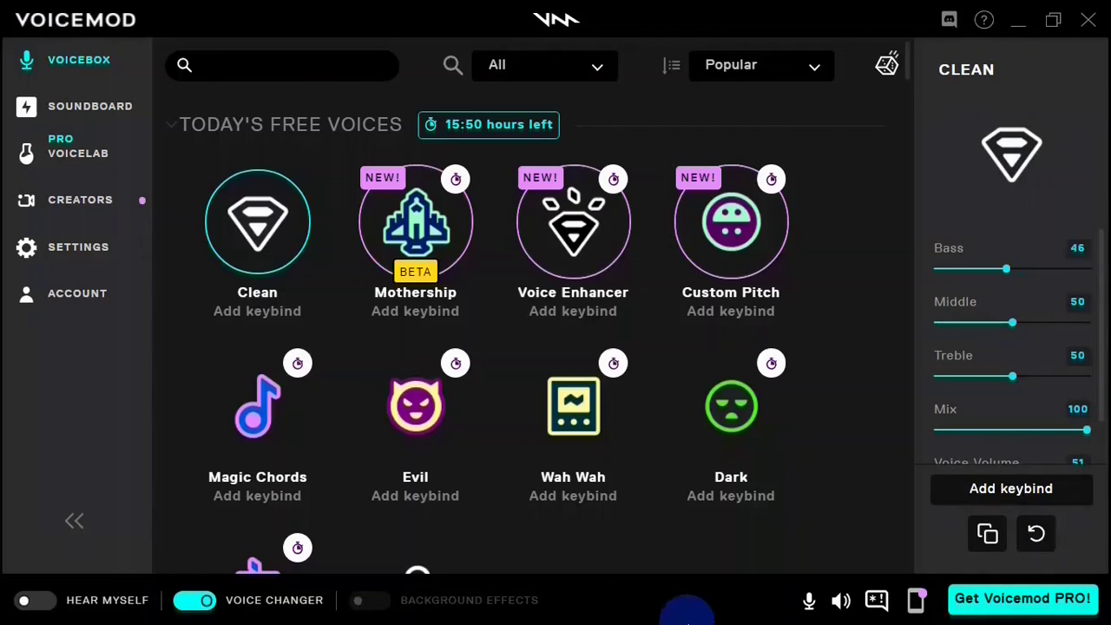
pyautogui.click(280, 423)
pyautogui.scroll(-2, 279, 425)
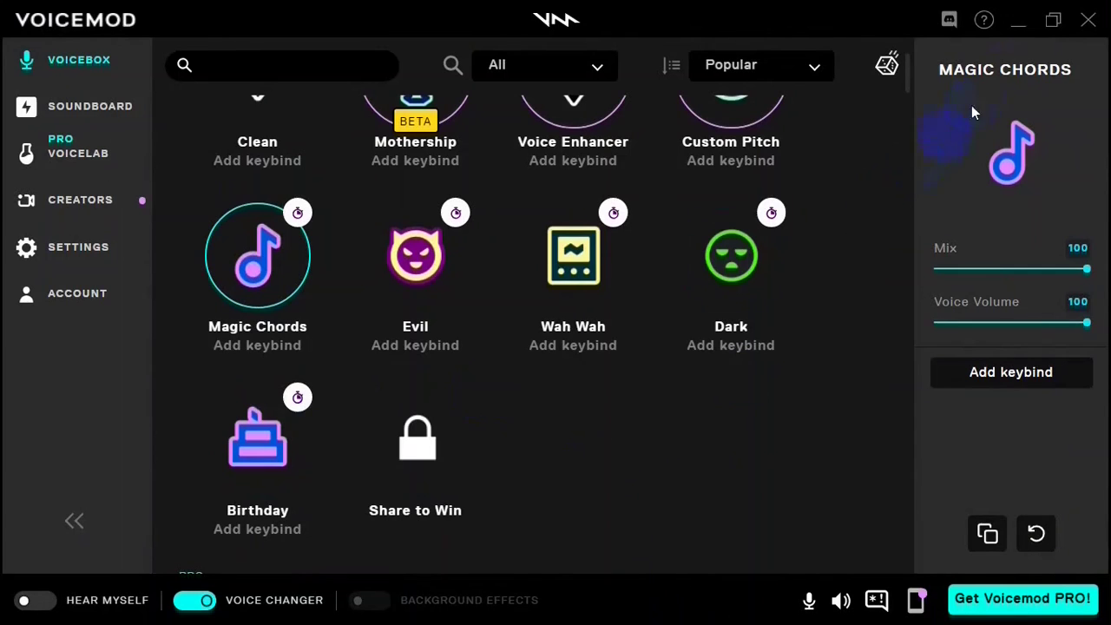
pyautogui.click(1021, 31)
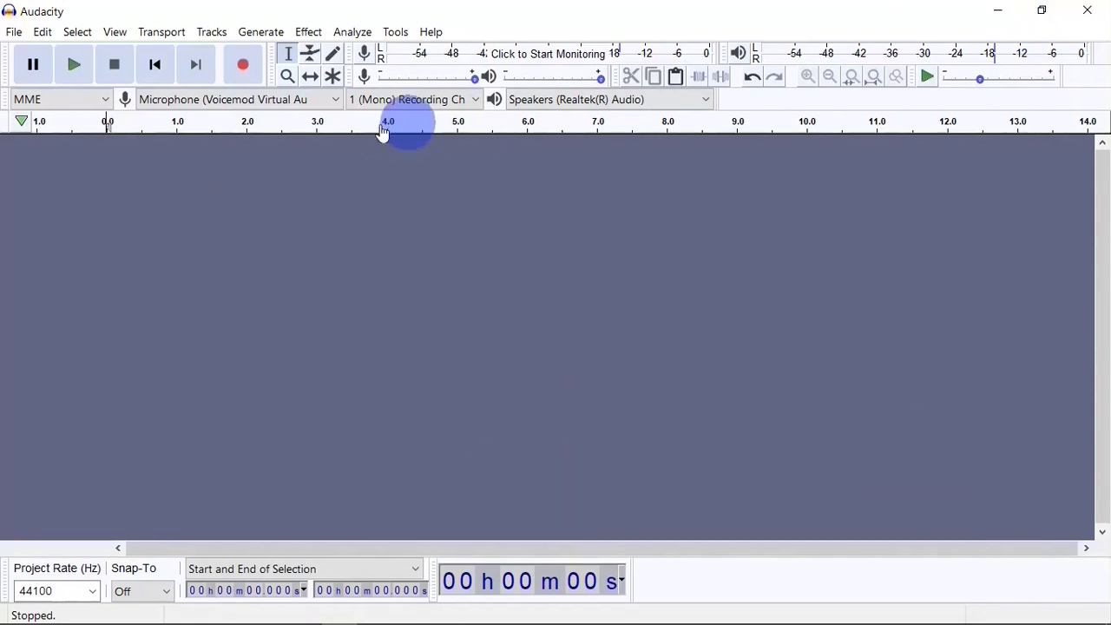
# Step: Record a voice clip of about 14 seconds and play it back from about the 3-second mark
pyautogui.click(243, 67)
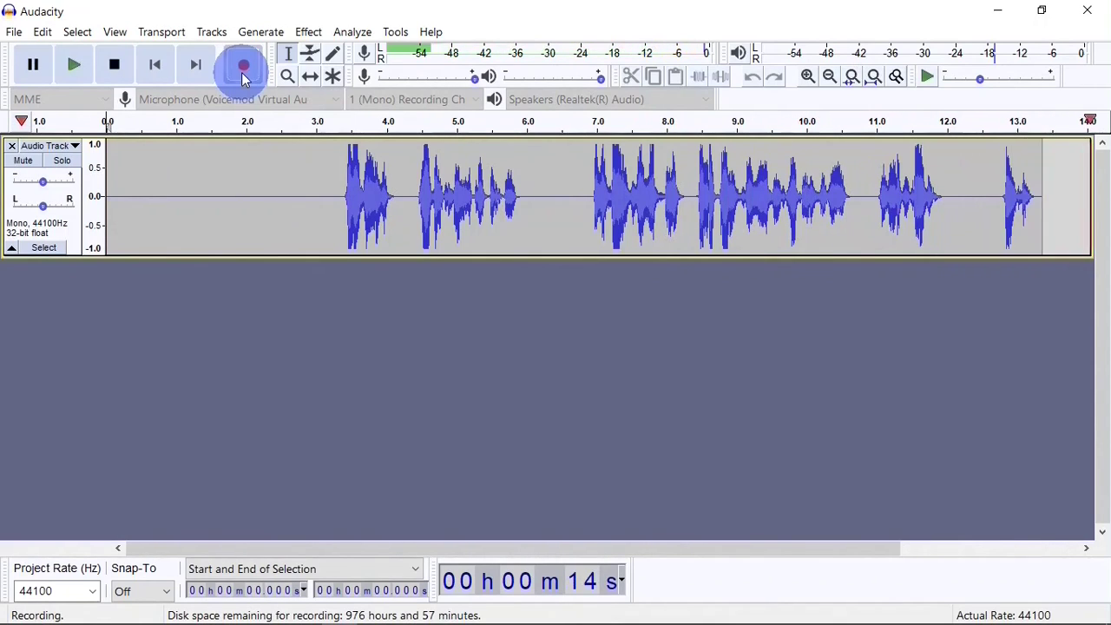
pyautogui.press('space')
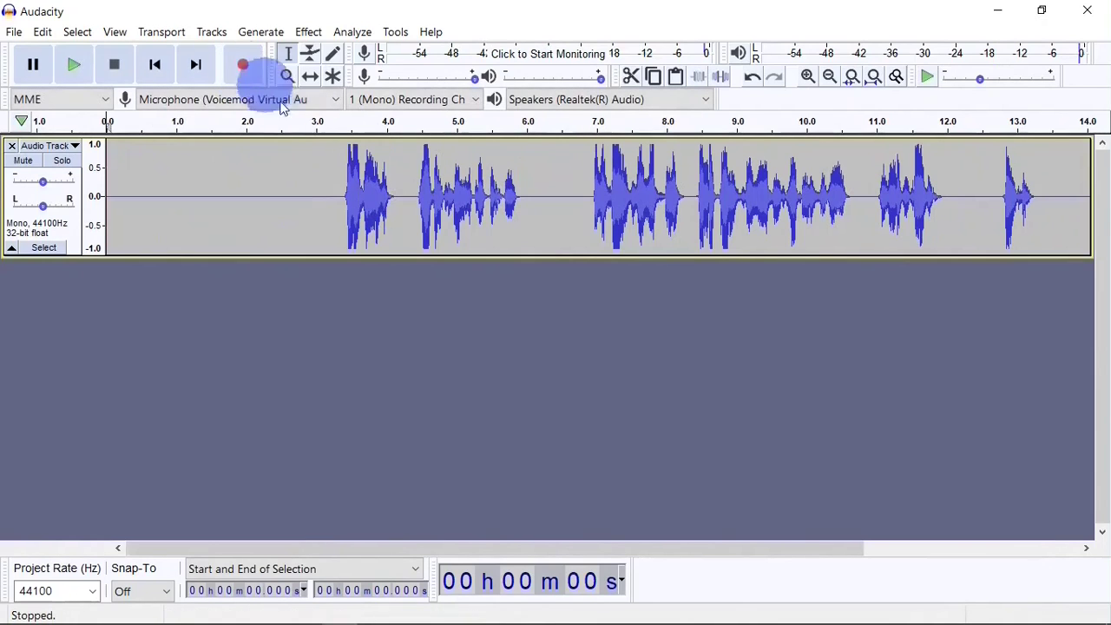
pyautogui.click(321, 124)
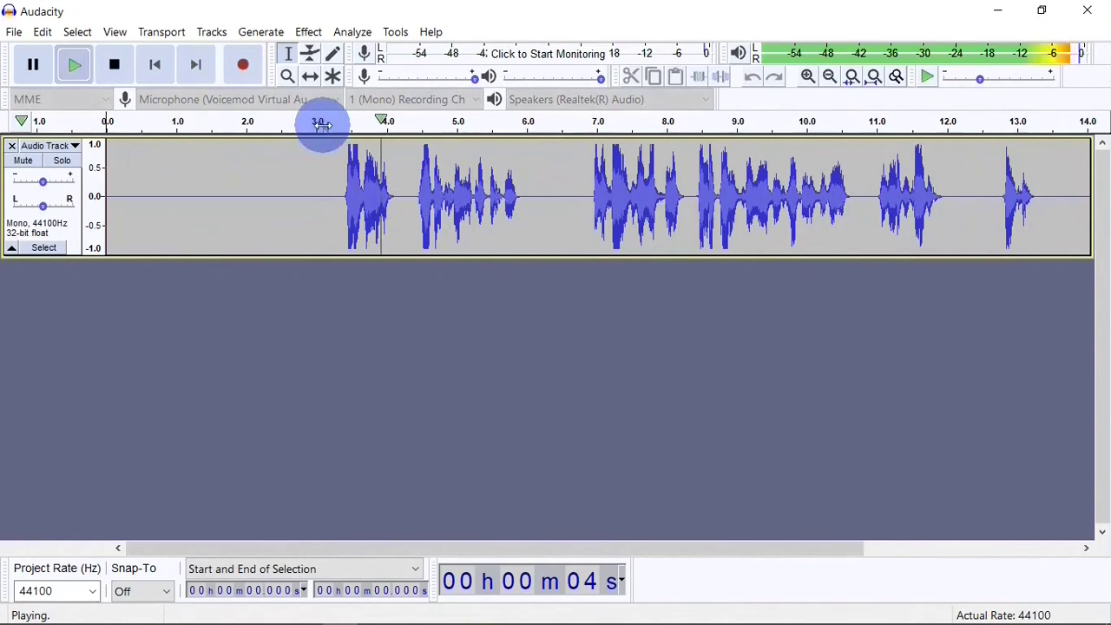